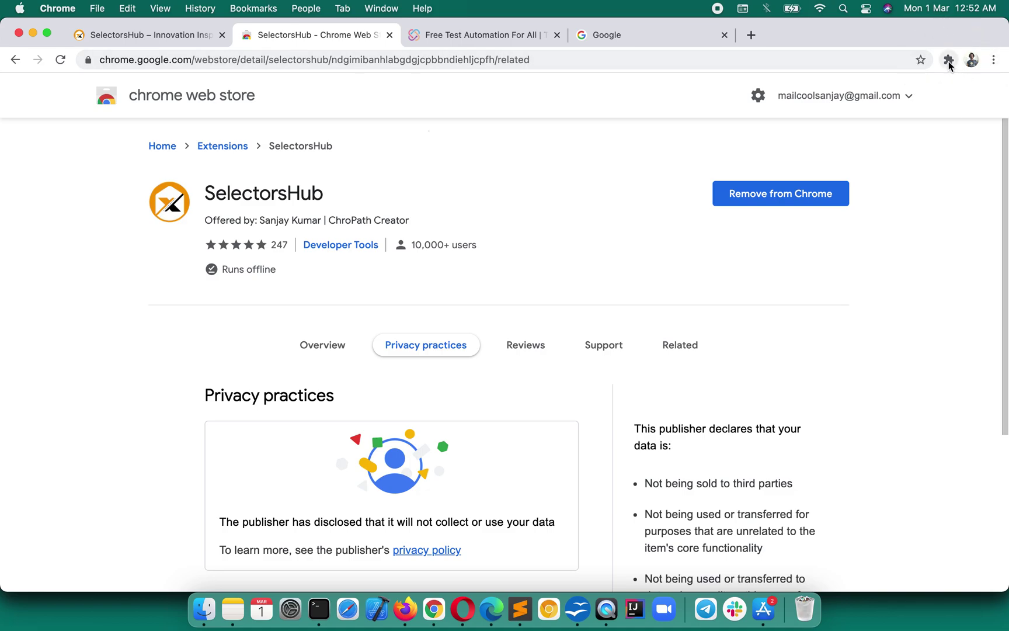
- Pin the SelectorsHub extension to the Chrome toolbar
left_click(949, 60)
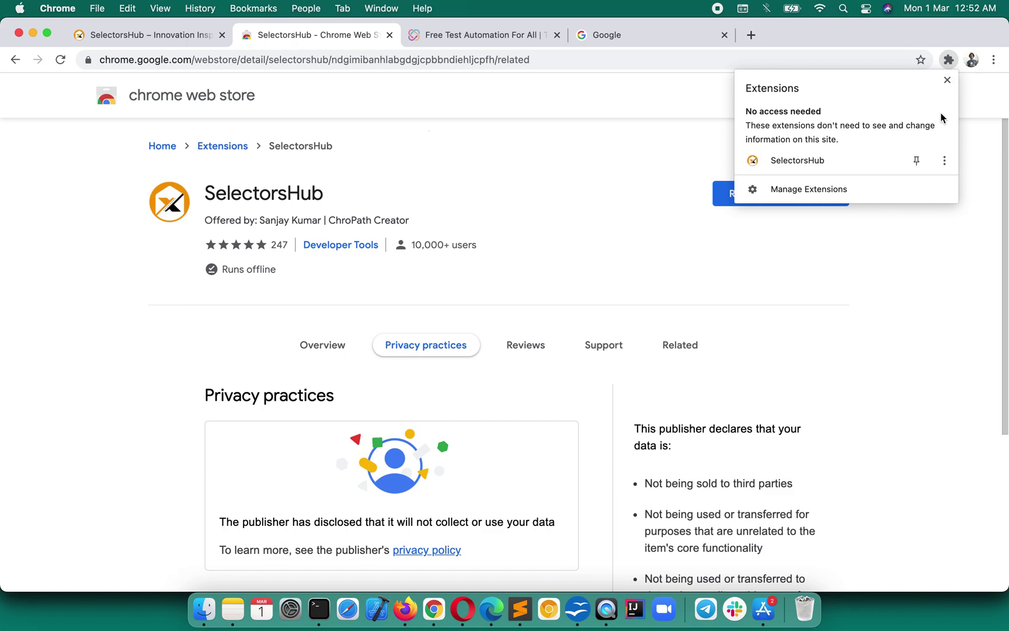
left_click(917, 162)
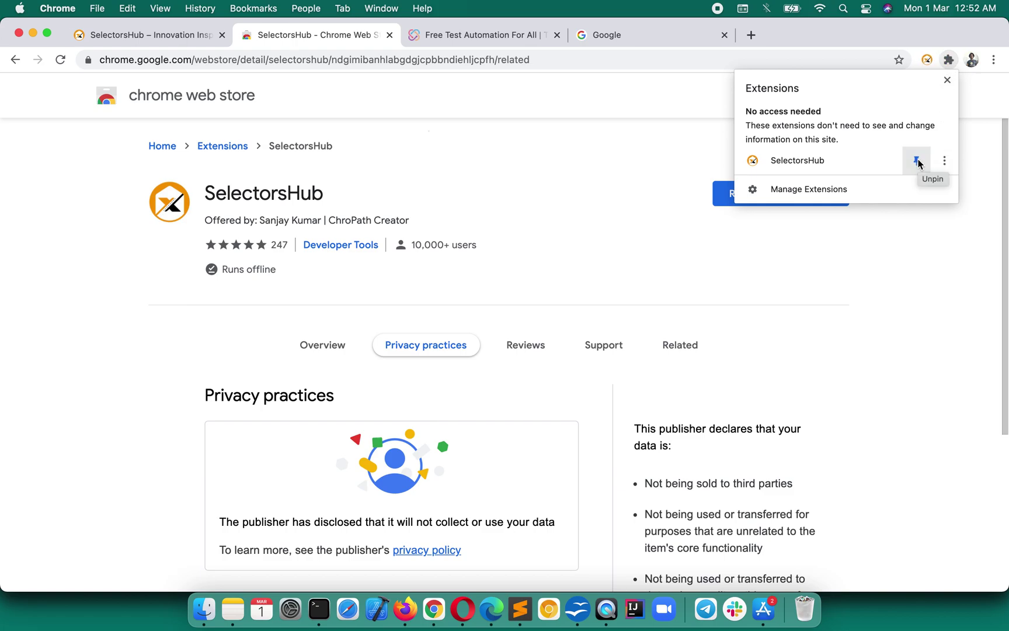
left_click(919, 222)
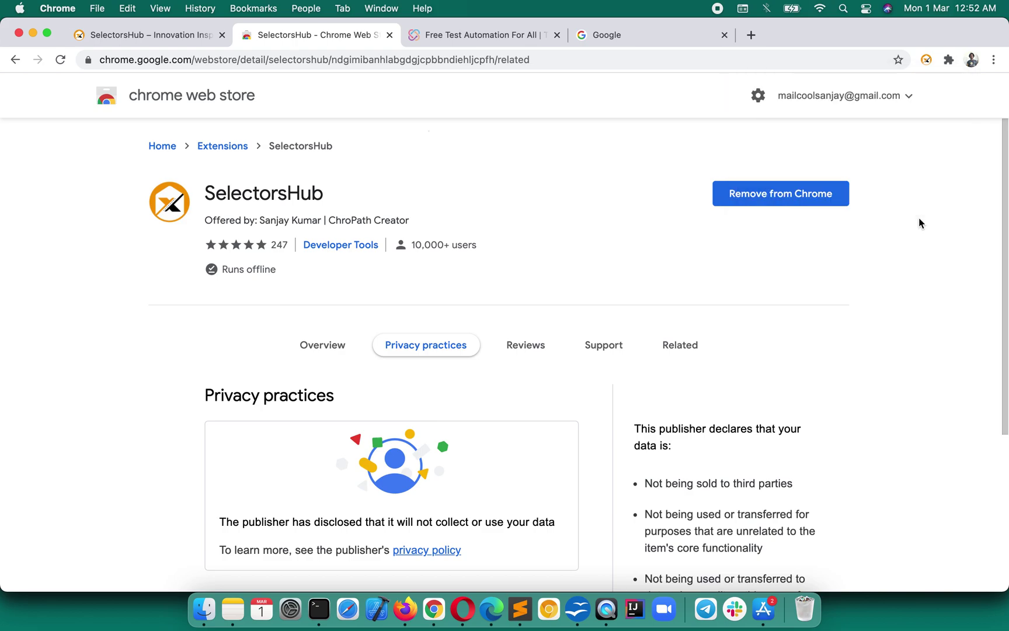
- Open the Safari download from the SelectorsHub home page and view its listing in the App Store app
left_click(157, 33)
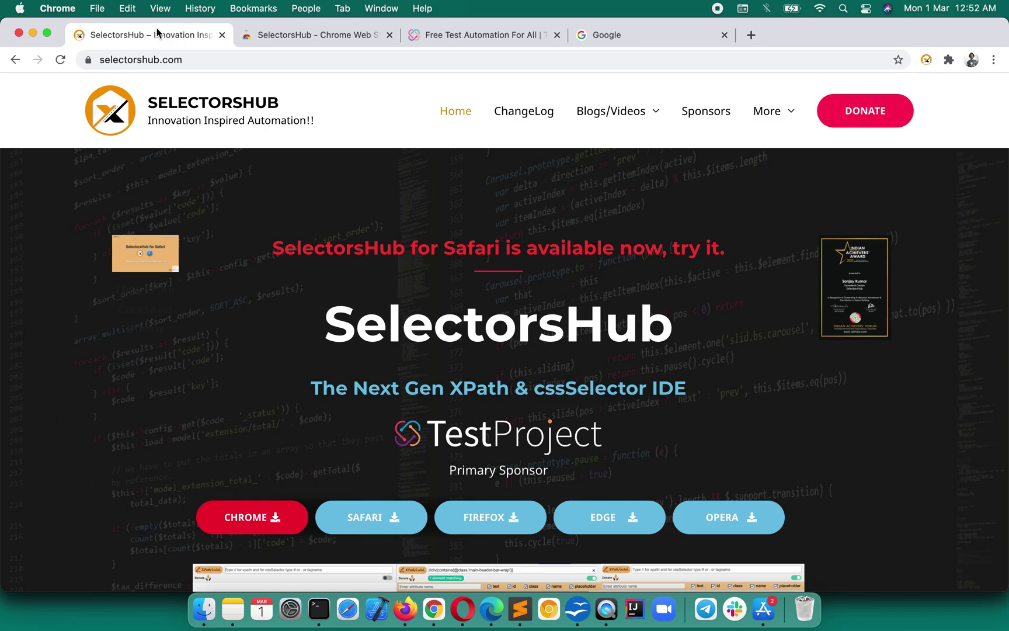
left_click(367, 519)
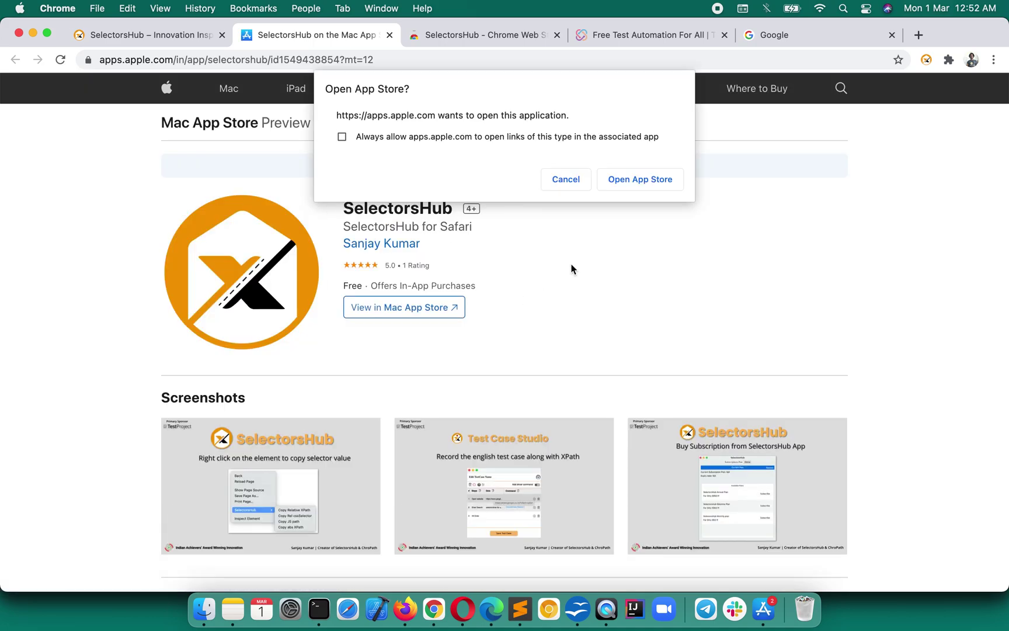
left_click(626, 184)
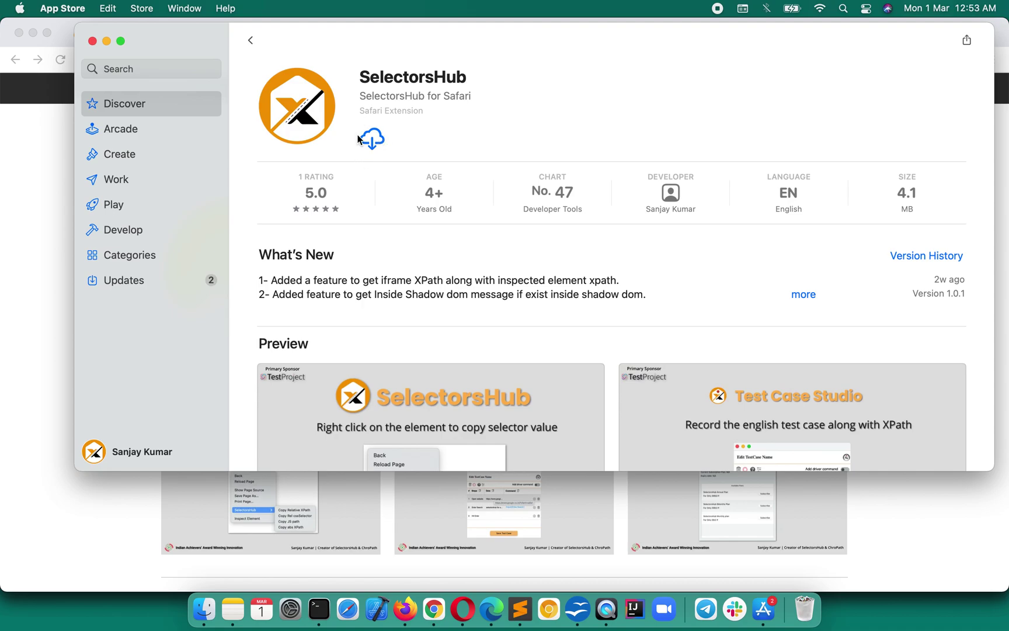
left_click(37, 188)
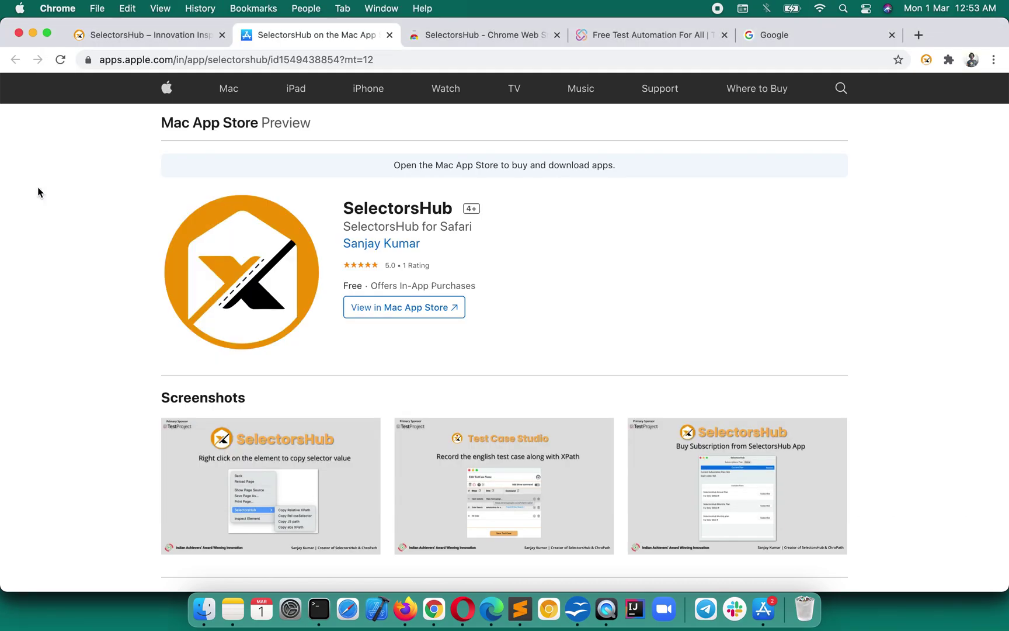
- Open the Firefox download from the SelectorsHub home page and check the installed add-on in Firefox
left_click(179, 34)
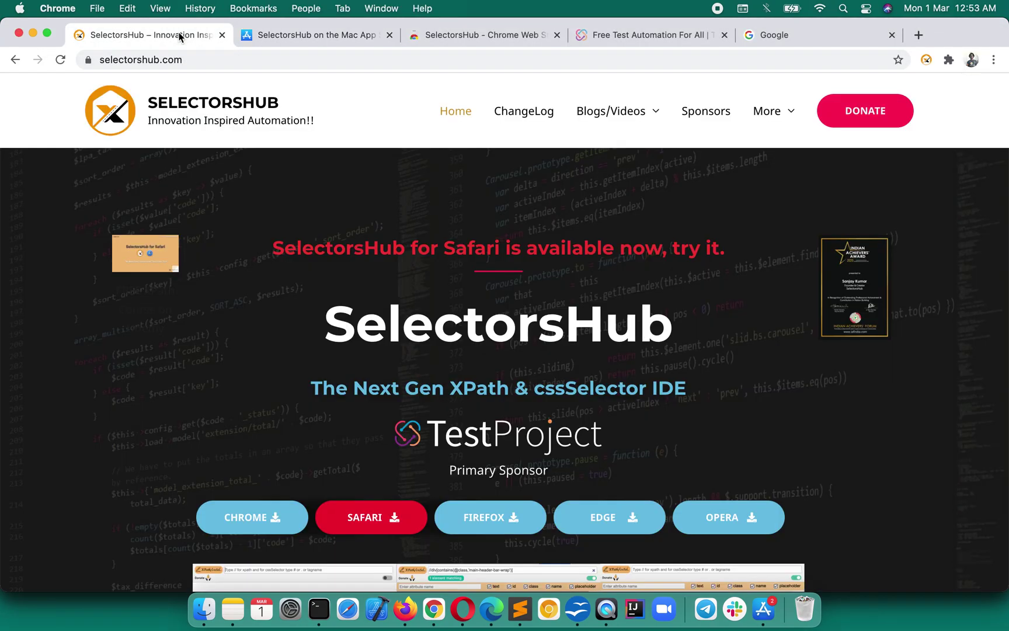
left_click(475, 526)
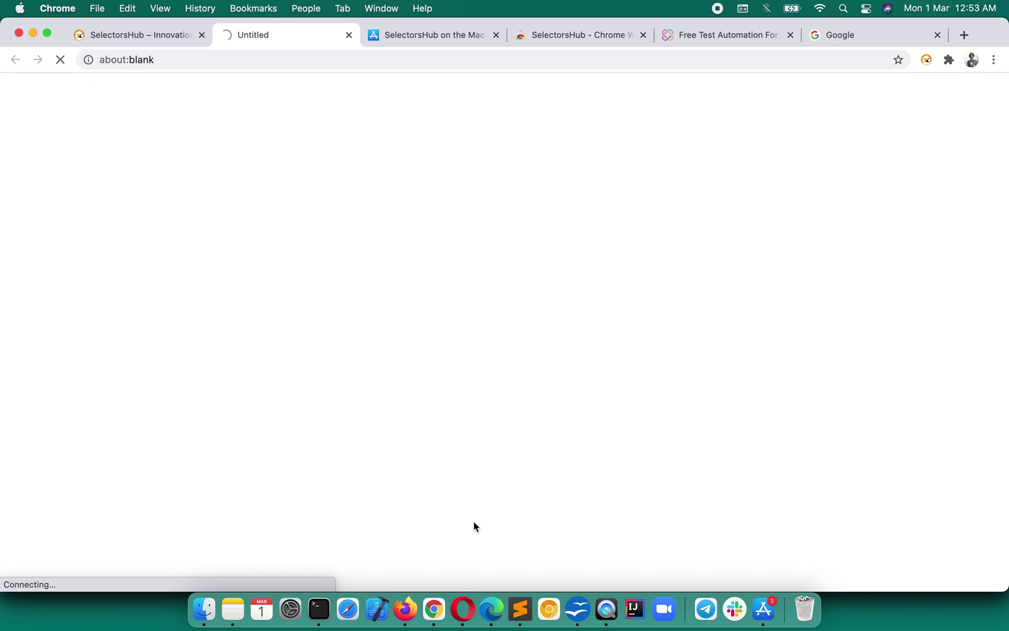
left_click(405, 609)
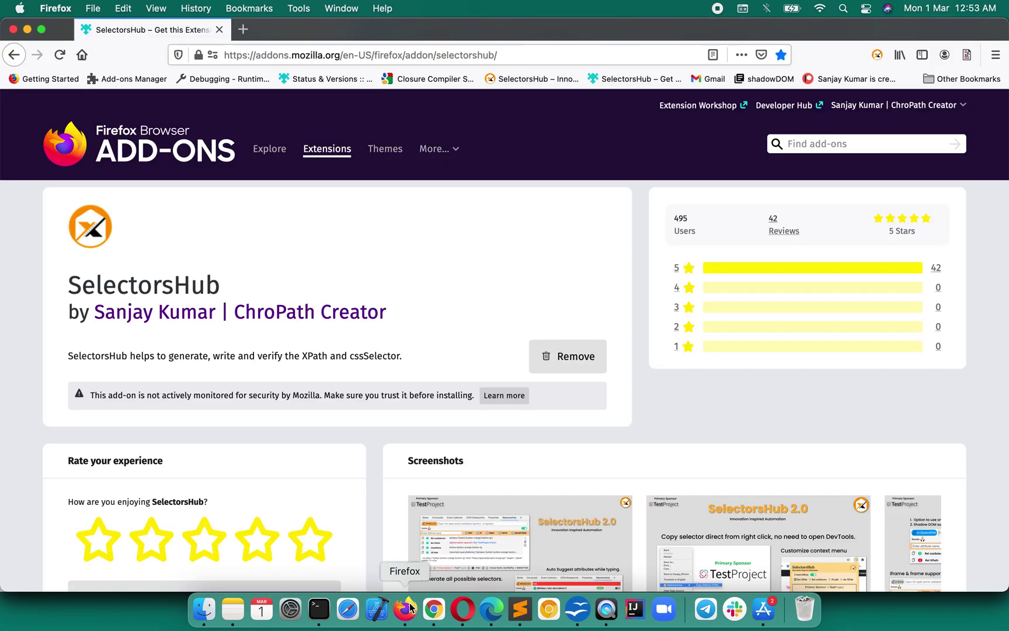
left_click(877, 54)
left_click(554, 300)
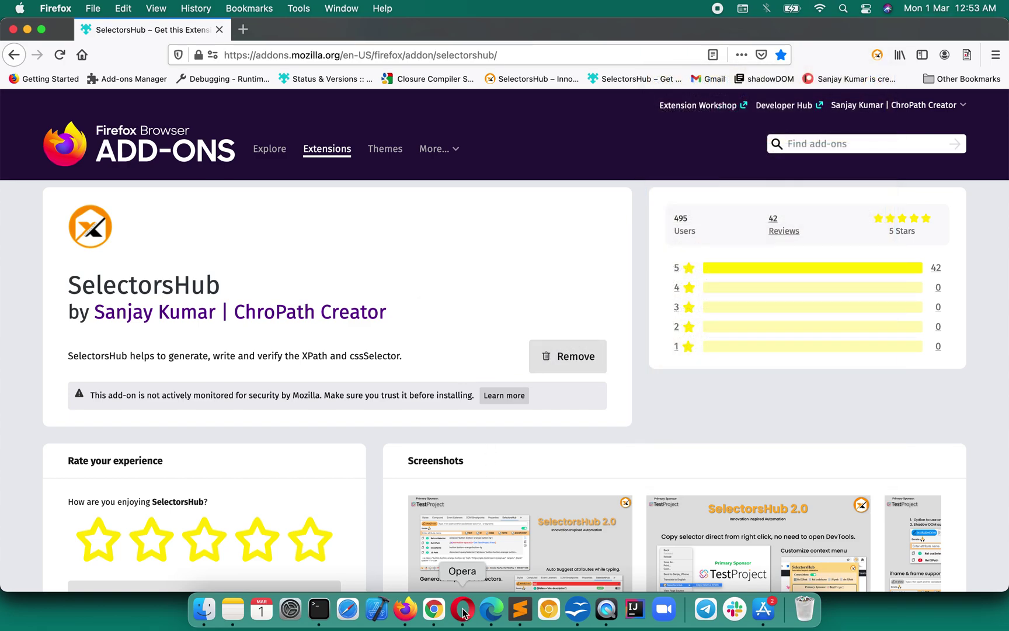
- Check the installed SelectorsHub add-on and its popup in Opera, and its add-on page in Microsoft Edge
left_click(464, 609)
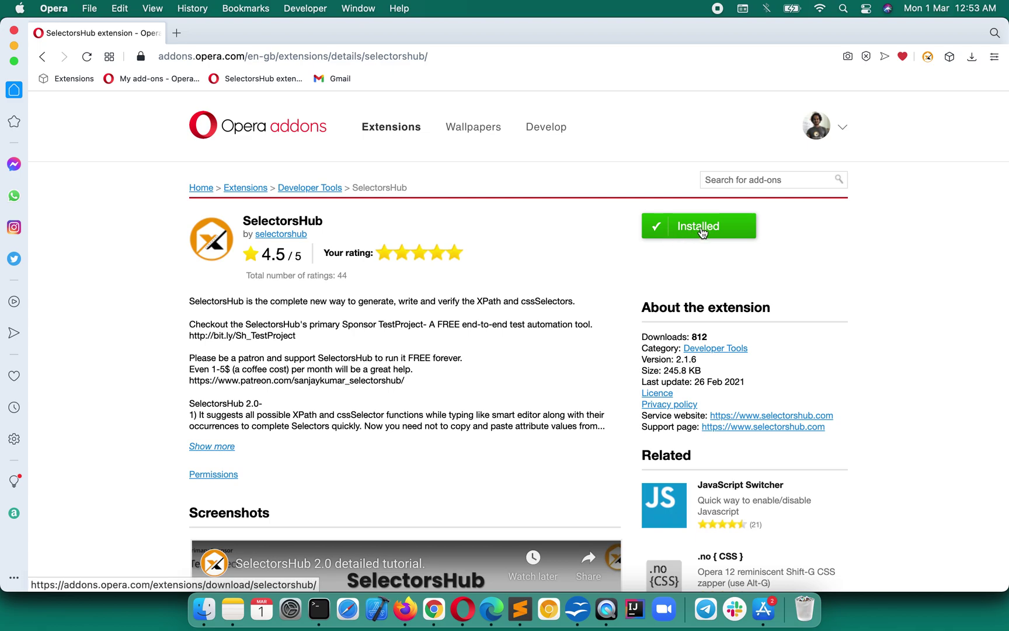
left_click(927, 57)
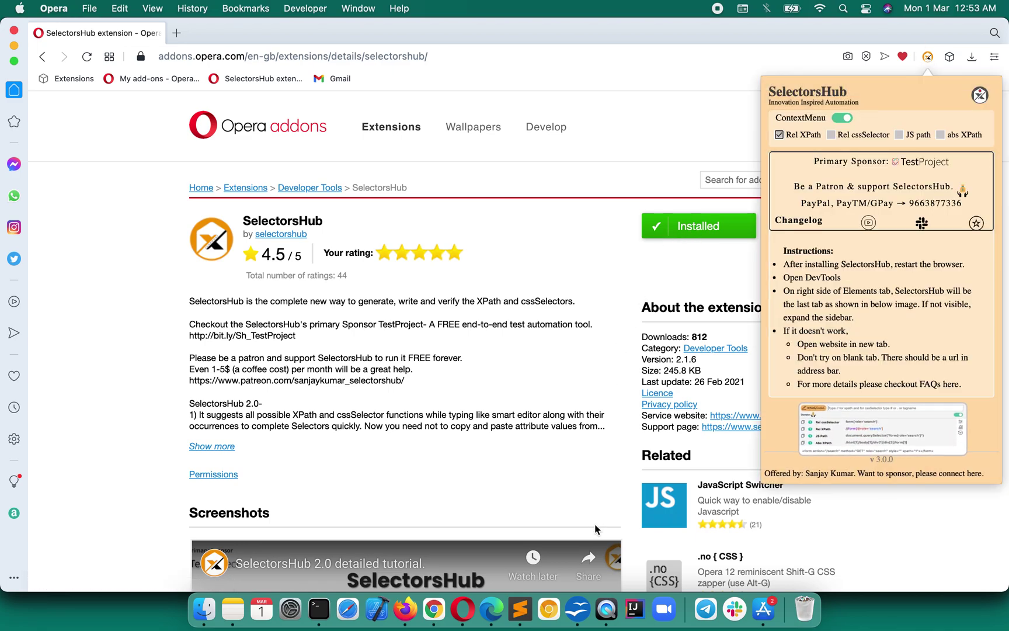
left_click(501, 615)
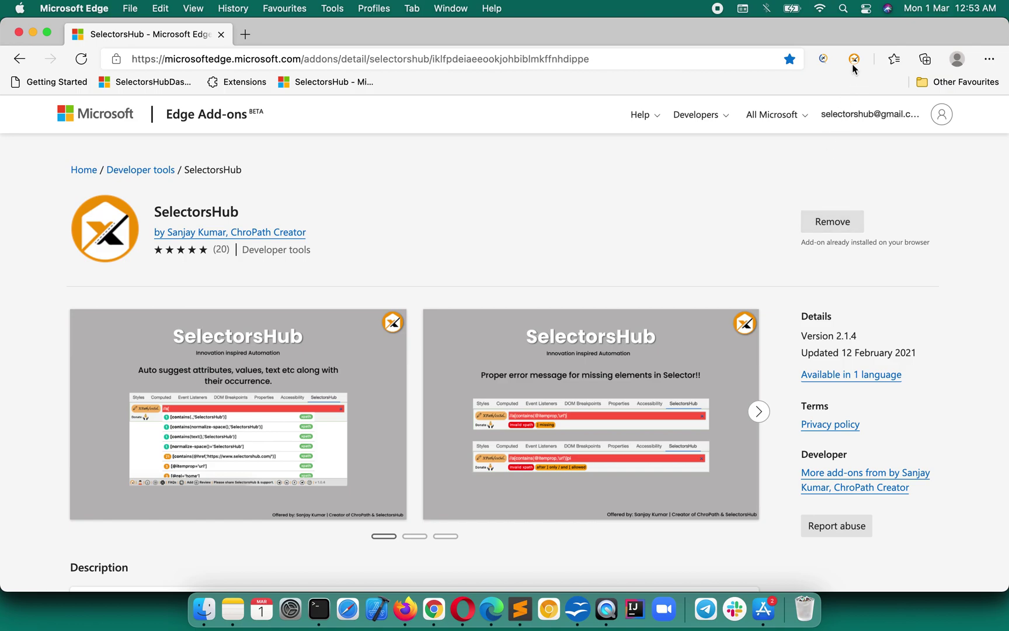
left_click(435, 607)
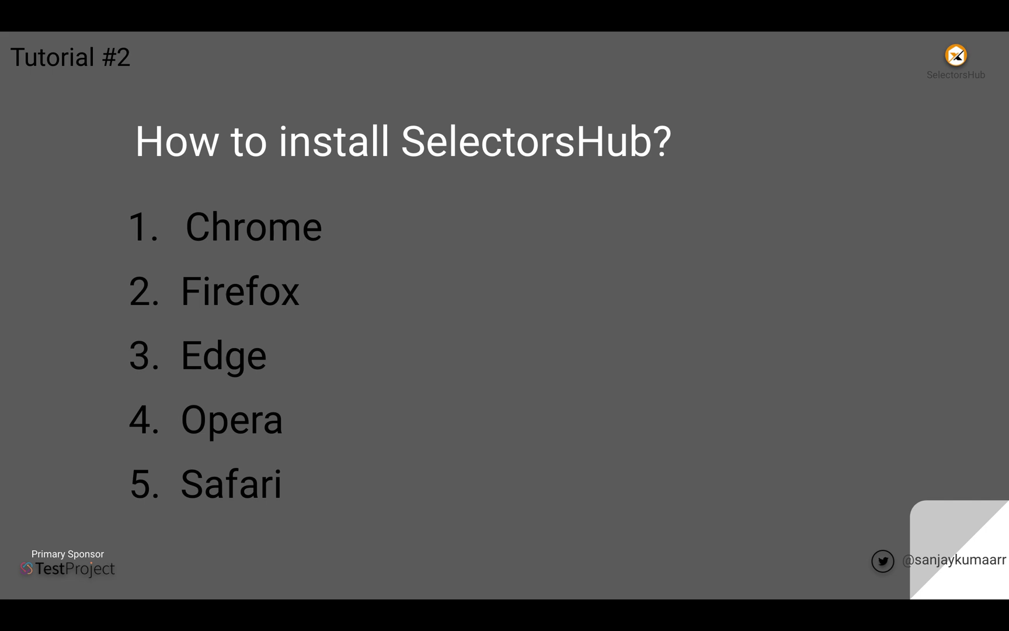
key("Right")
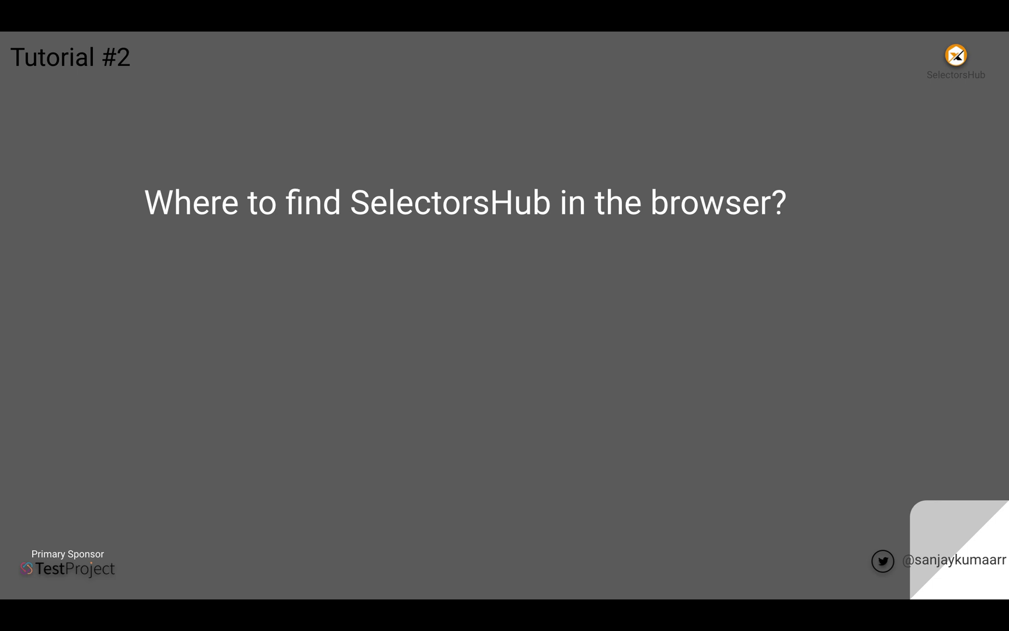
key("Right")
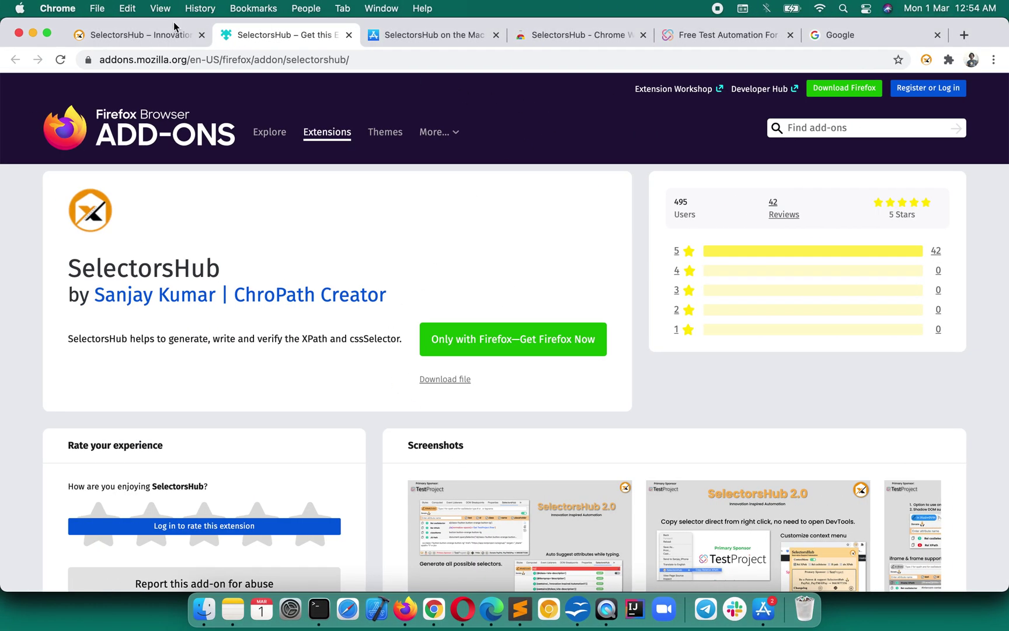
- Return to the SelectorsHub home page in Chrome and check the extension's entry in the list of installed extensions
left_click(175, 30)
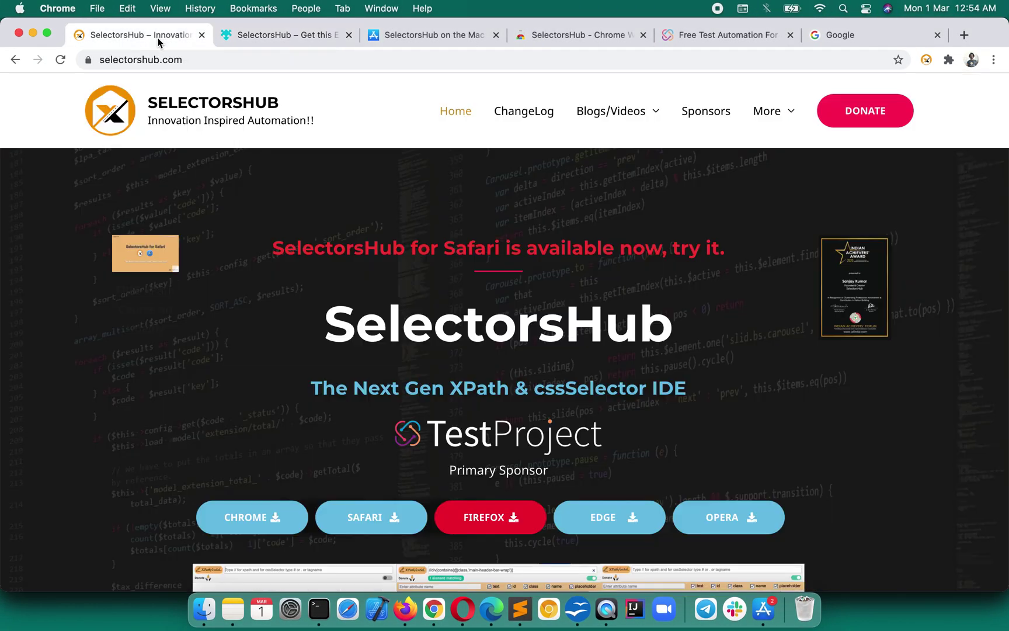
left_click(927, 59)
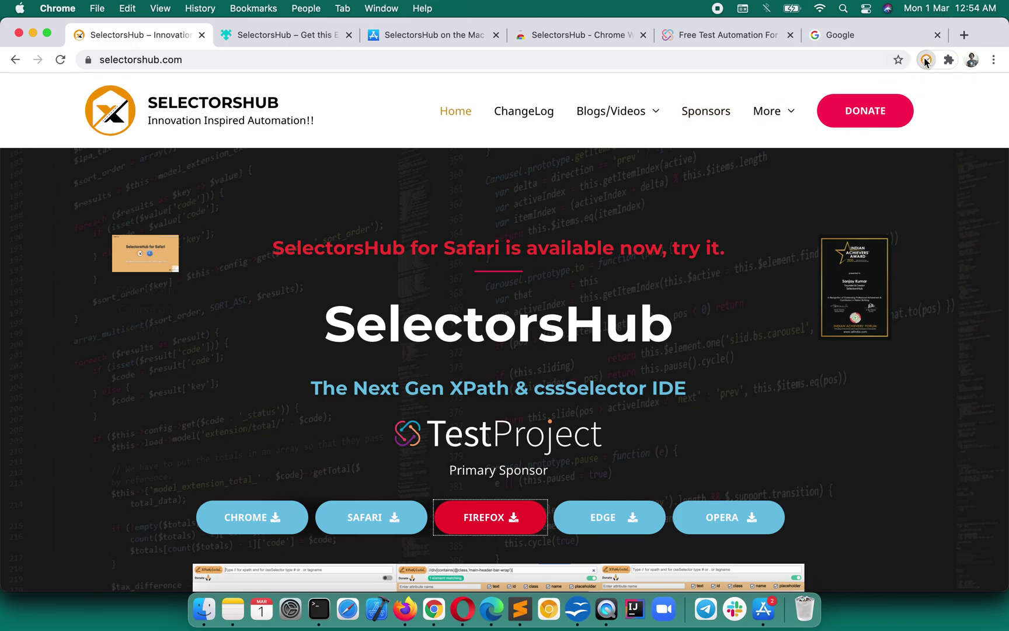
left_click(950, 59)
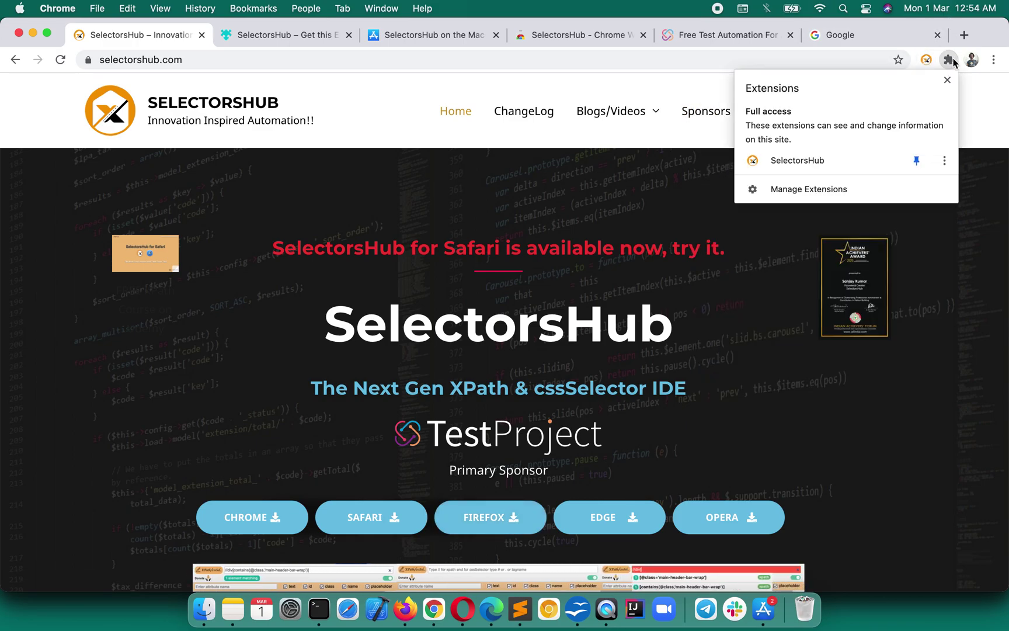
left_click(748, 257)
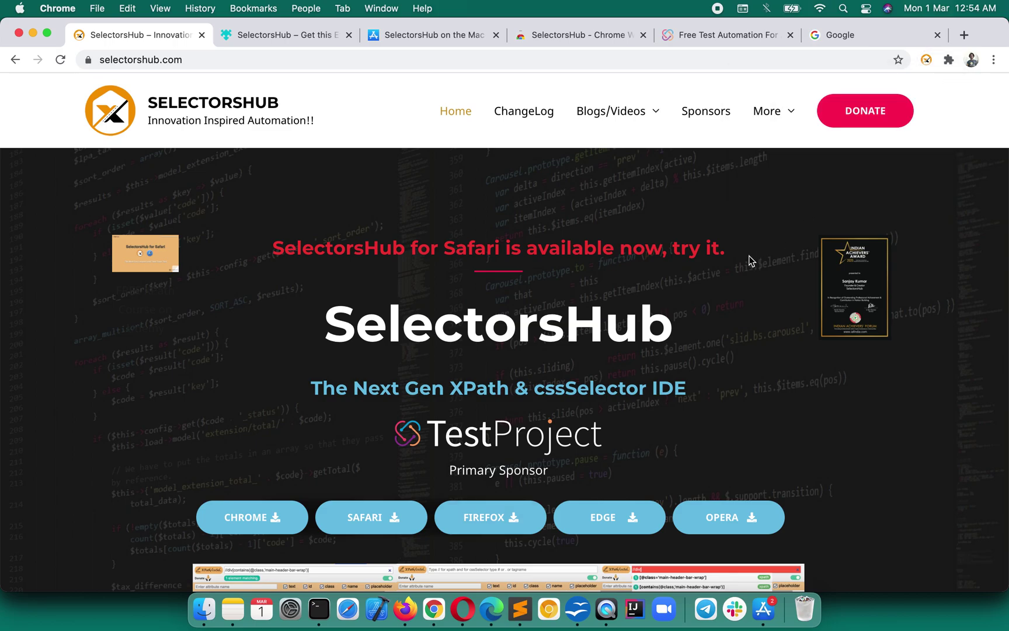
- Inspect the large SelectorsHub heading in DevTools and enlarge the DevTools text
right_click(741, 332)
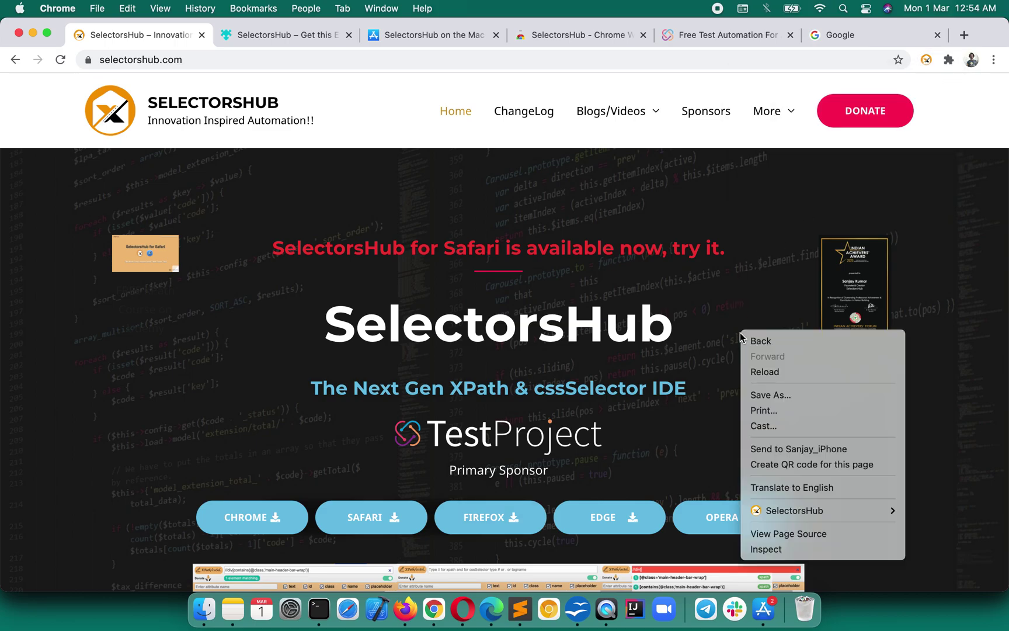
left_click(781, 550)
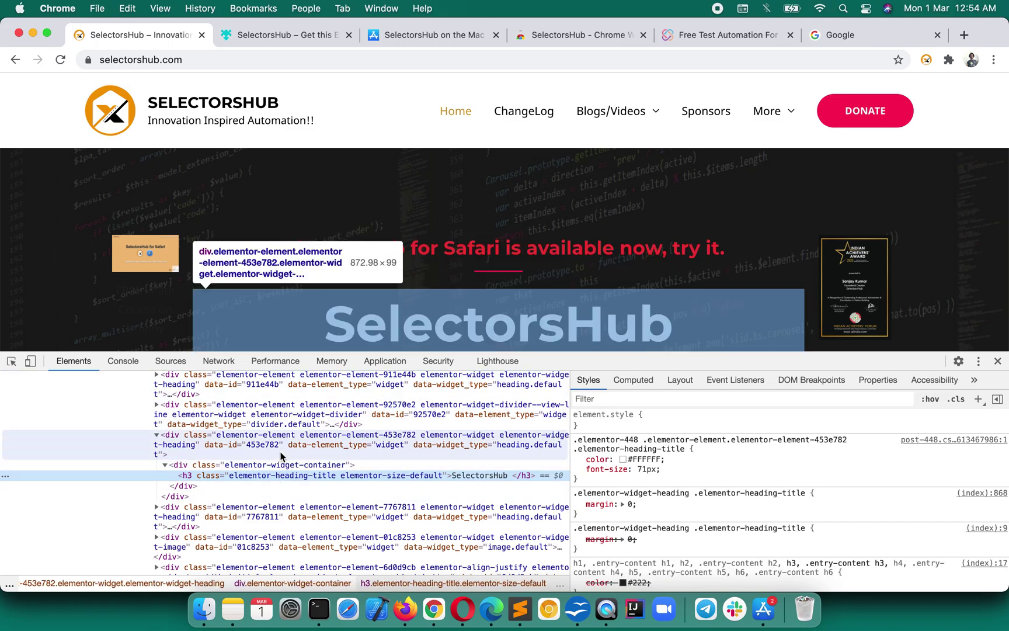
key("super+equal")
key("super+equal")
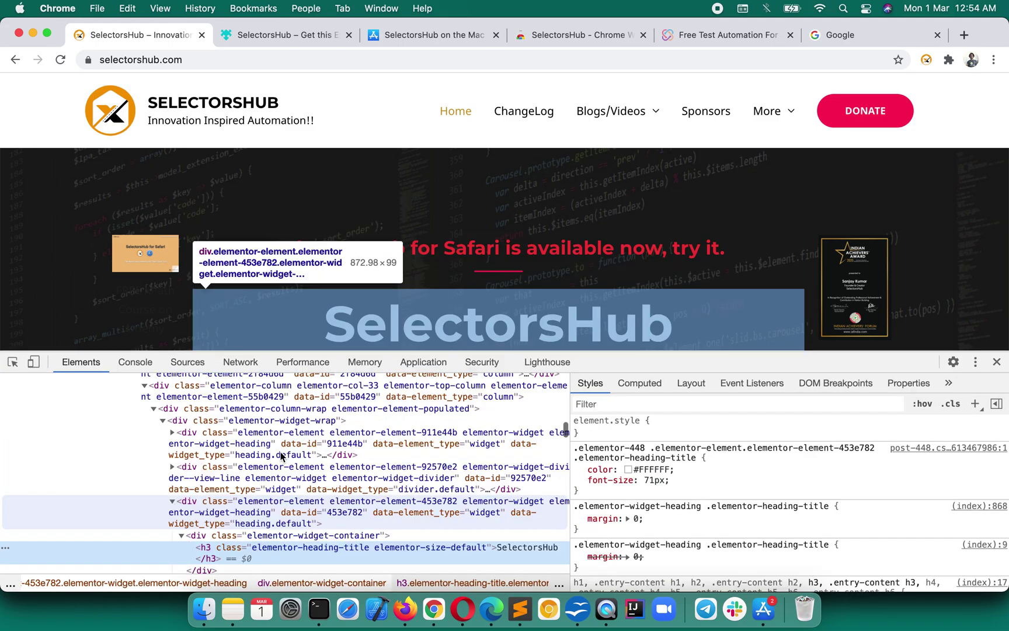
scroll(254, 439, "down", 3)
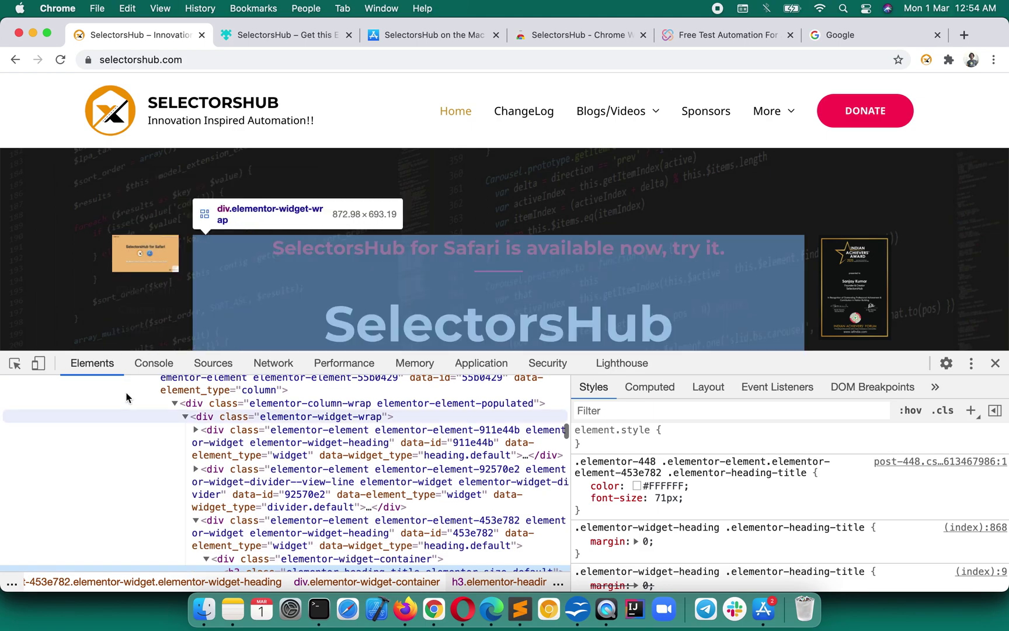
scroll(236, 478, "down", 2)
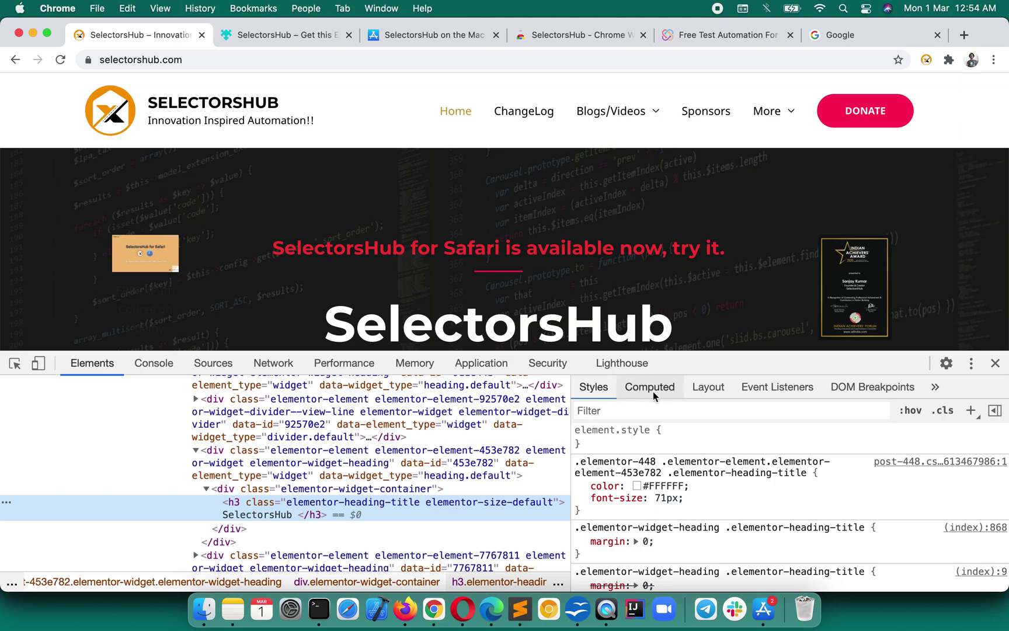
- View the SelectorsHub pane among the hidden Elements sidebar panes, and switch the sidebar to Event Listeners
left_click(938, 389)
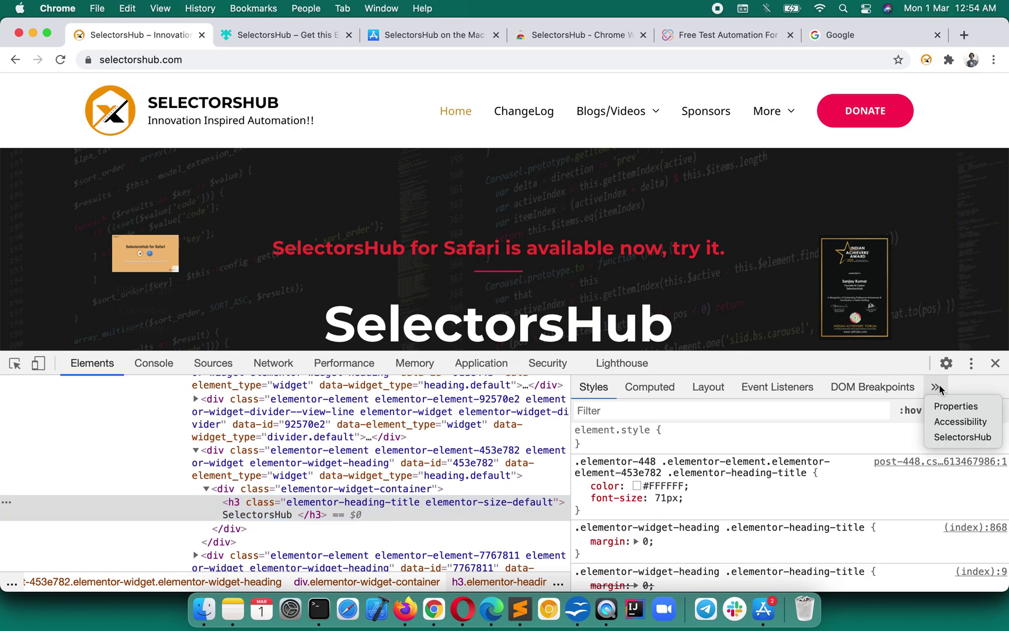
left_click(962, 441)
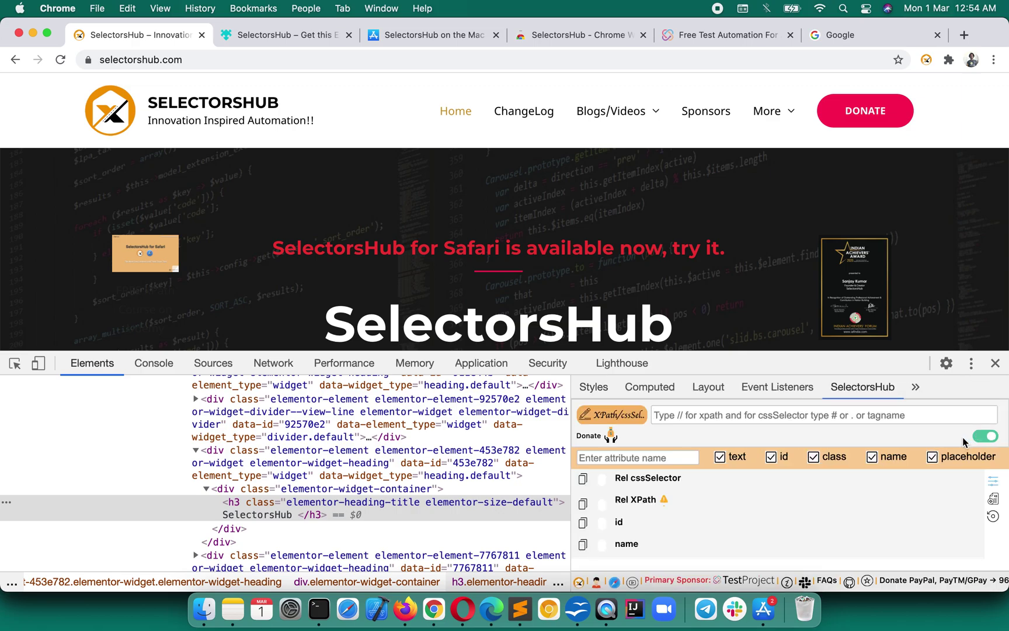
left_click(915, 387)
left_click(789, 387)
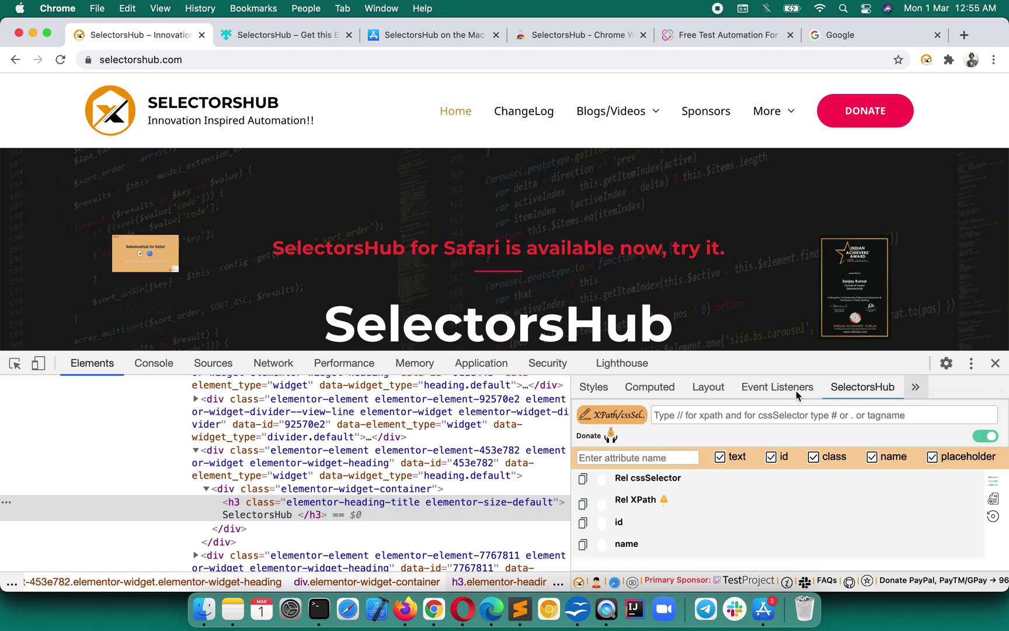
left_click(789, 387)
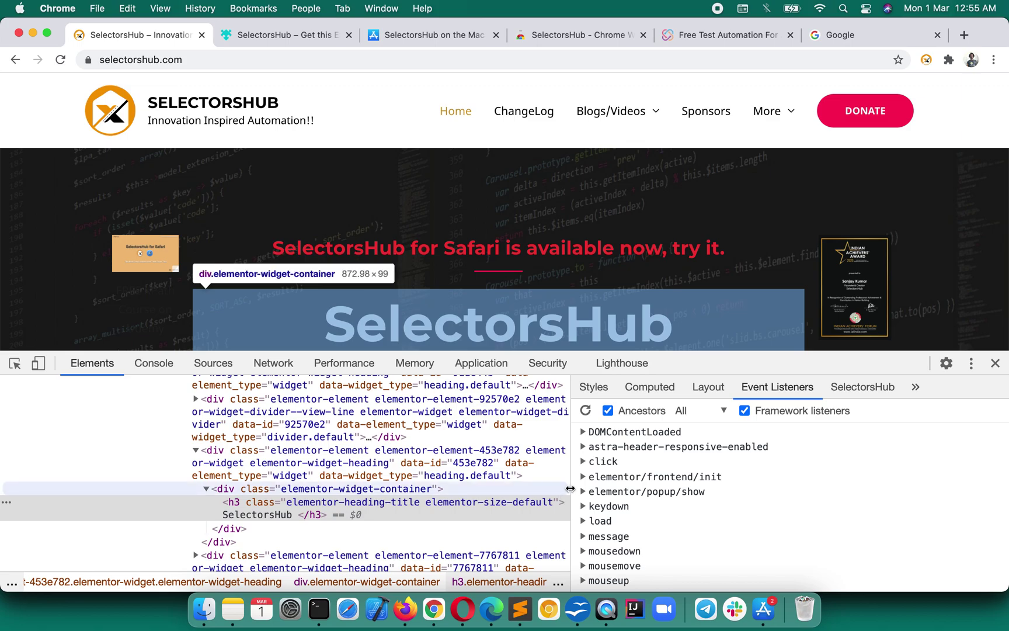
- Widen the Elements sidebar to fit all its panes and show SelectorsHub in a taller DevTools area
left_click_drag(572, 483, 374, 483)
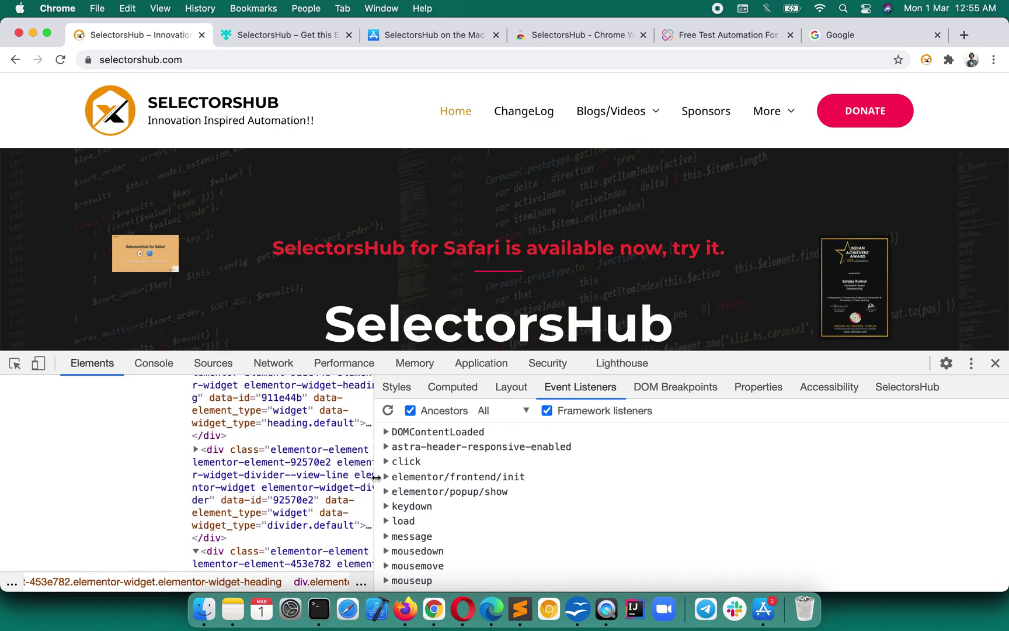
left_click(918, 388)
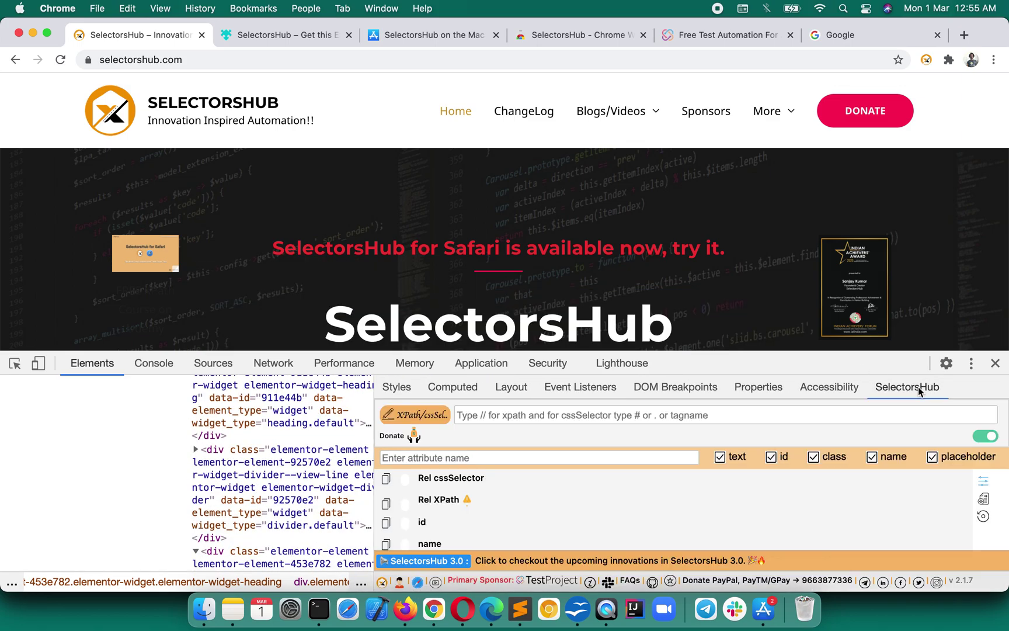
left_click_drag(856, 363, 859, 335)
- Reload the crashed selectorshub.com page with DevTools kept open
left_click(690, 423)
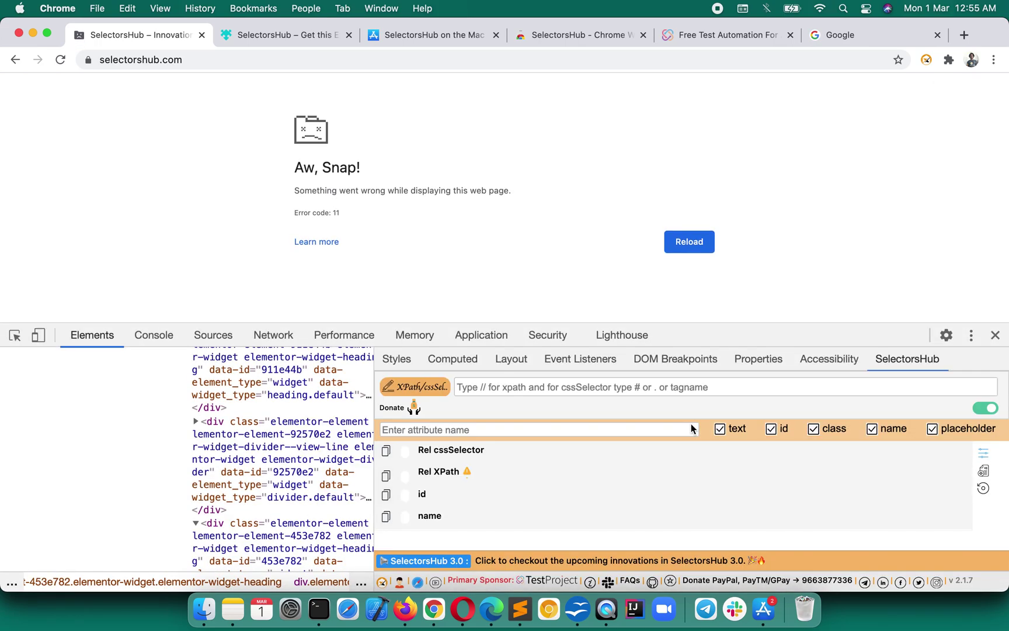
left_click(457, 64)
key("Return")
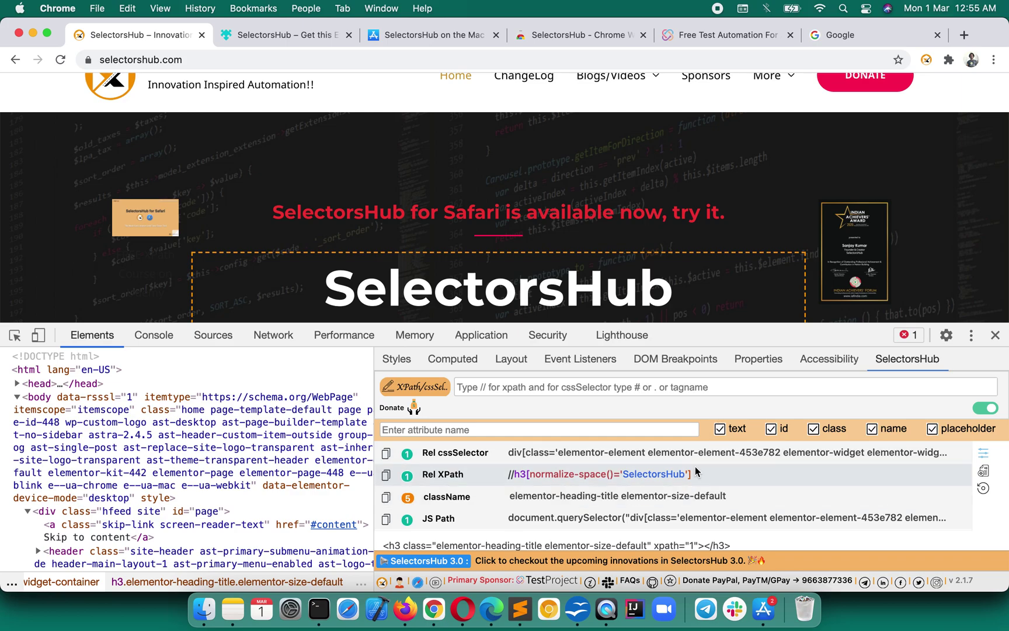
- Inspect the search box on the already open Google page and show the SelectorsHub pane for it
left_click(864, 33)
left_click(526, 274)
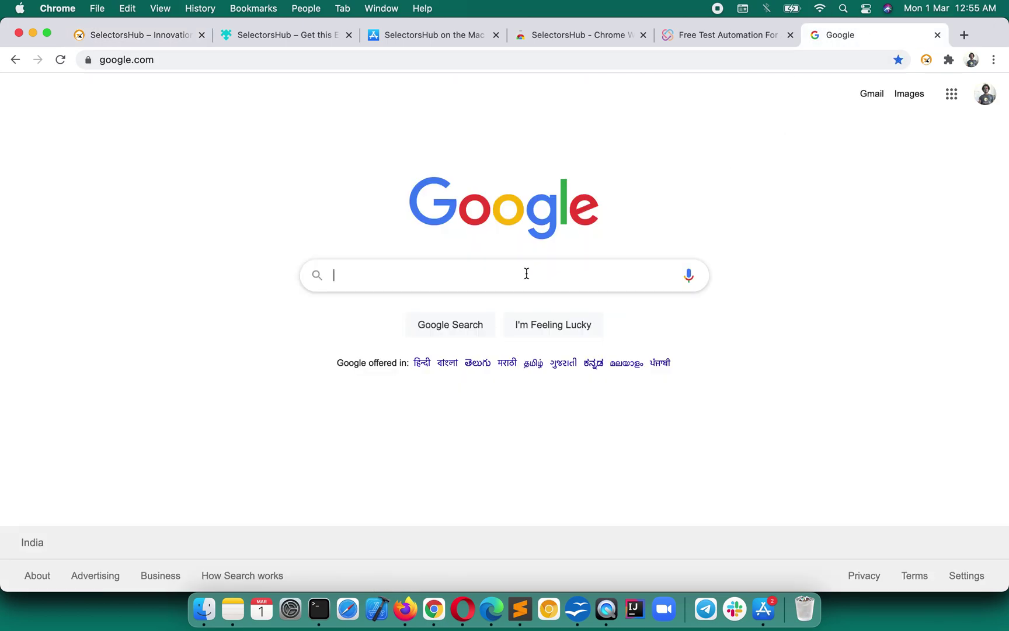
right_click(526, 273)
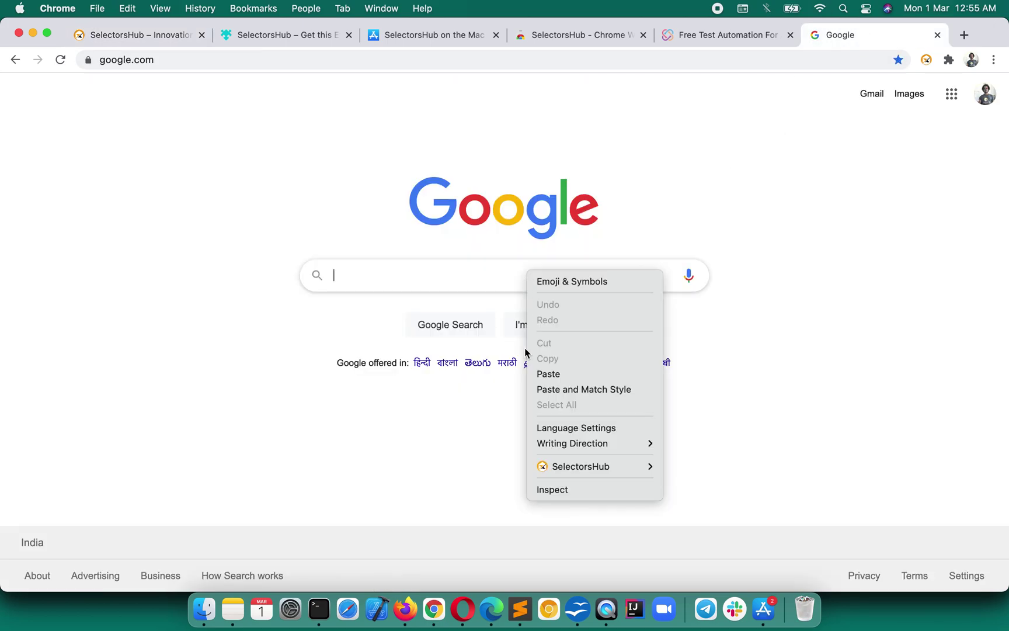
left_click(551, 485)
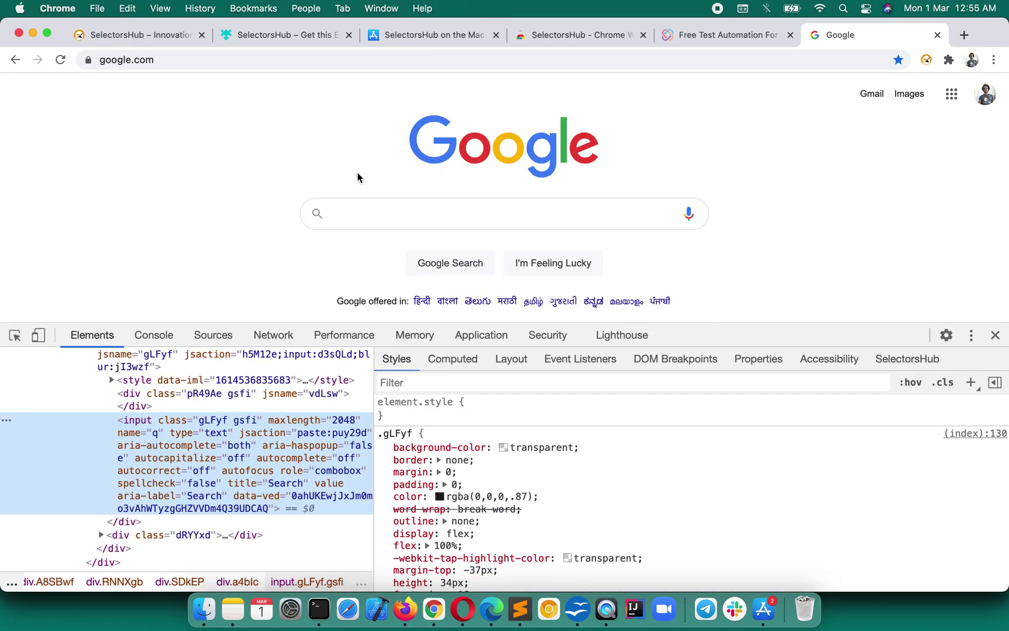
left_click(895, 361)
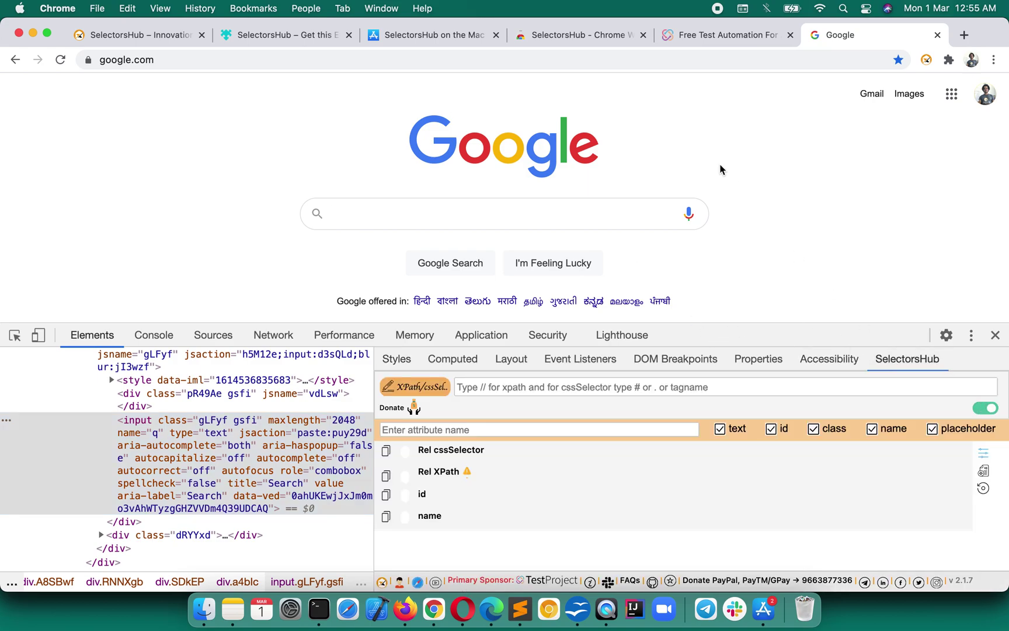
- Reload the Google page with SelectorsHub kept open and make the DevTools area slightly taller
key("super+r")
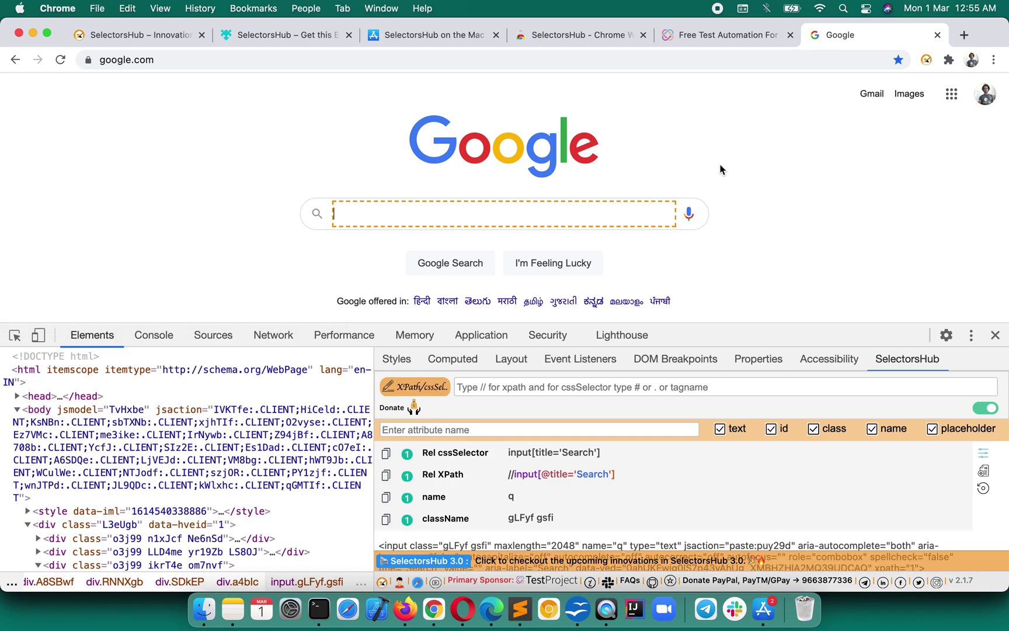
left_click_drag(724, 323, 726, 308)
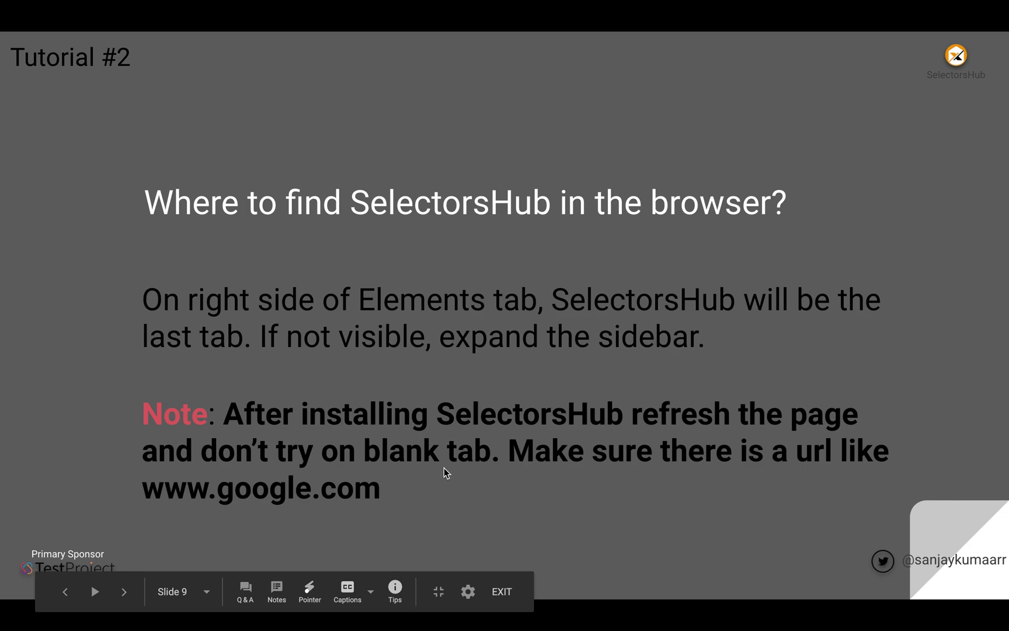
key("ctrl+Left")
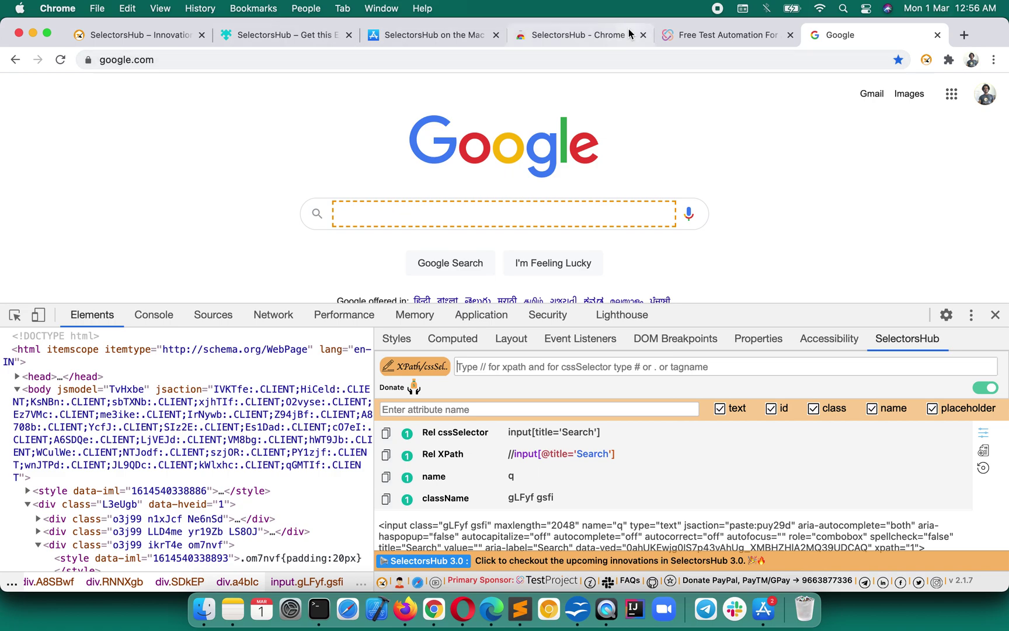
- Inspect the search box of a new blank tab and show the SelectorsHub pane for it
left_click(961, 35)
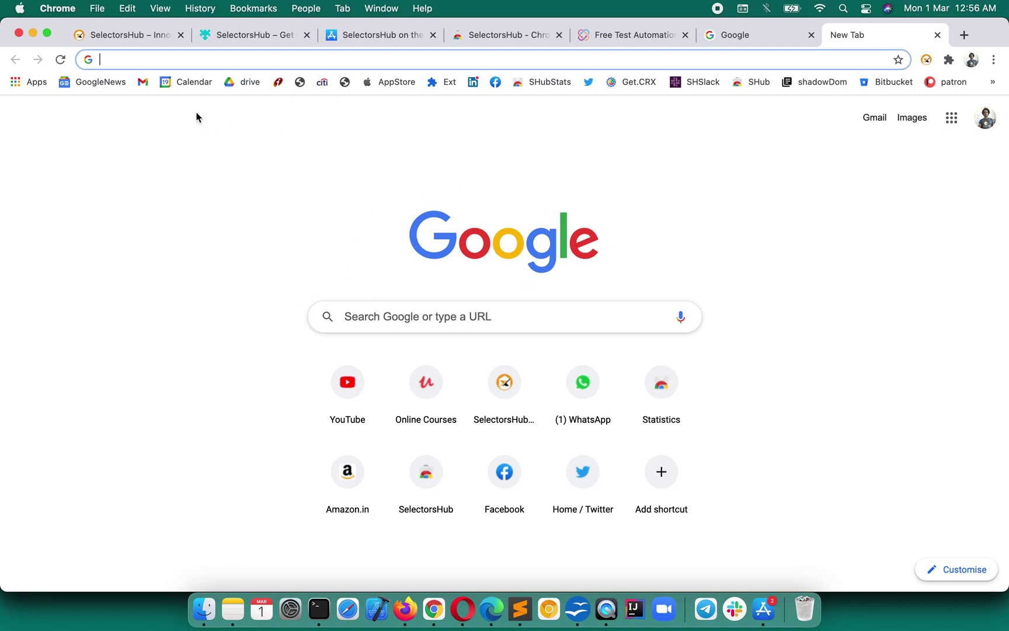
right_click(407, 308)
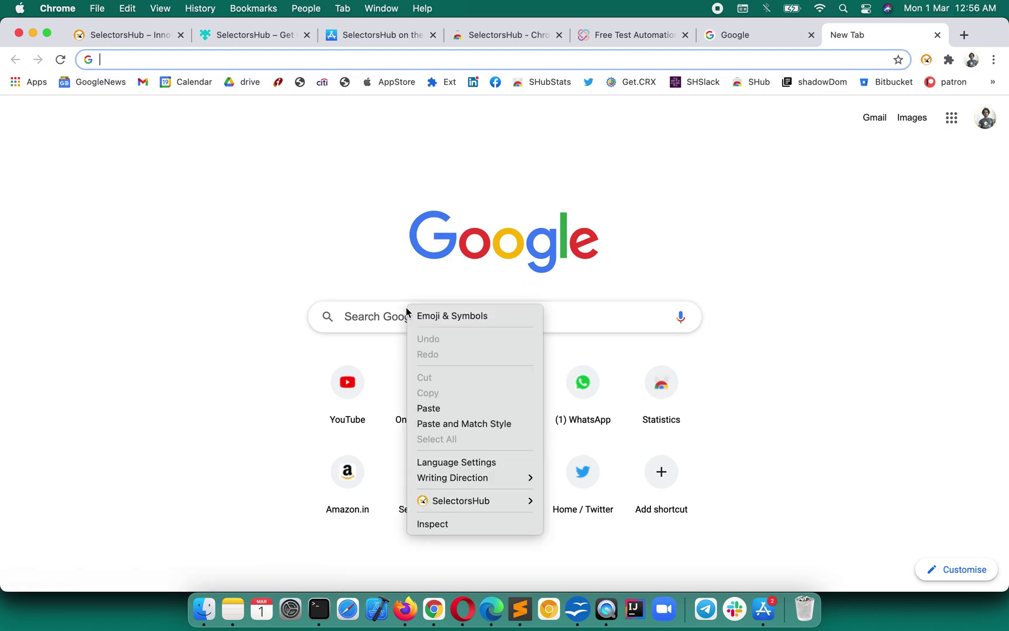
left_click(431, 524)
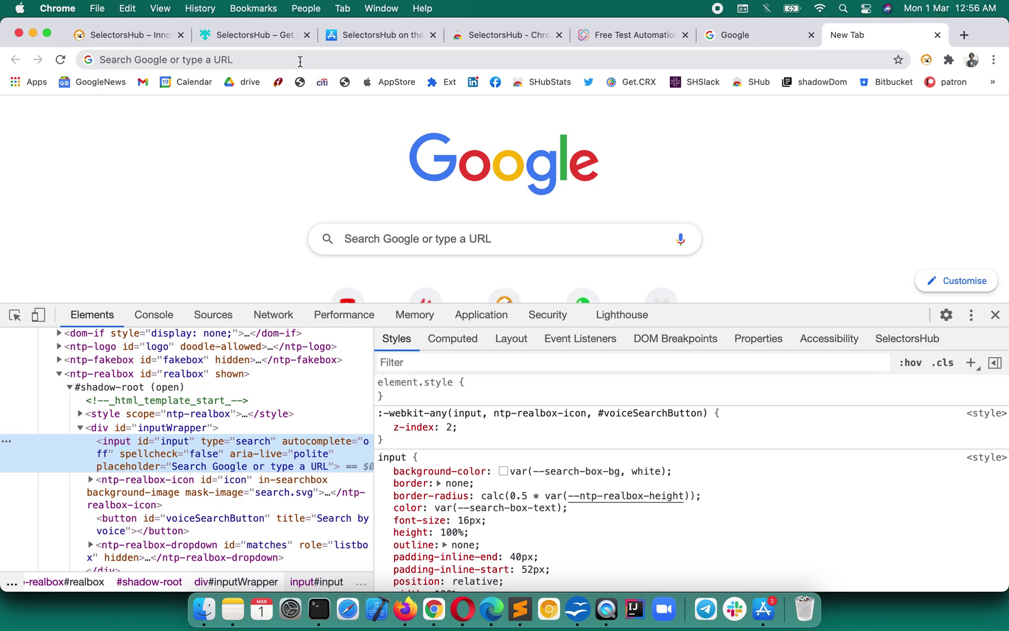
left_click(280, 59)
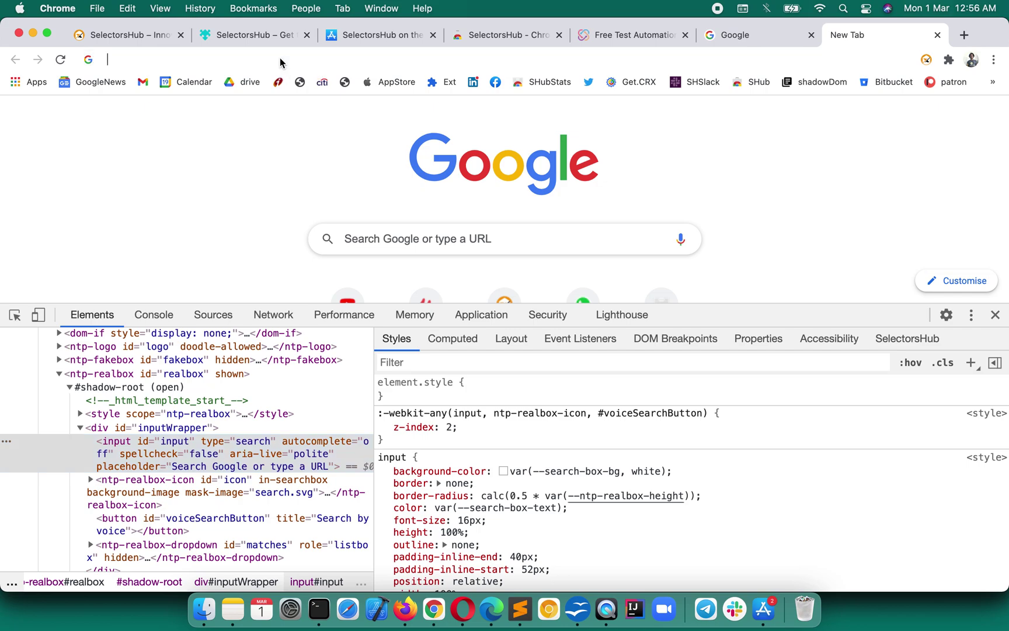
left_click(35, 141)
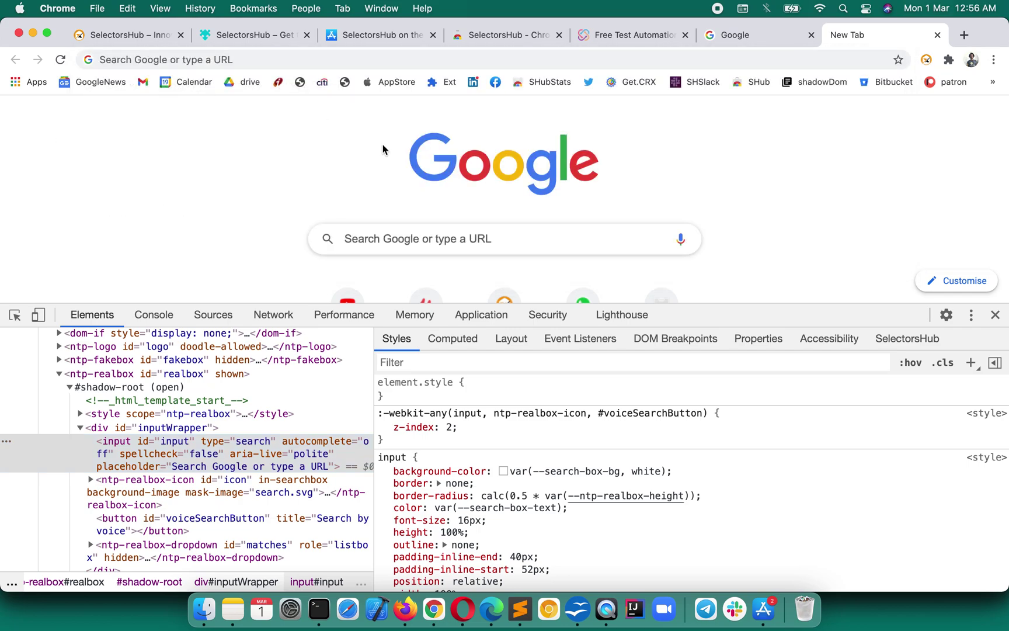
left_click(929, 339)
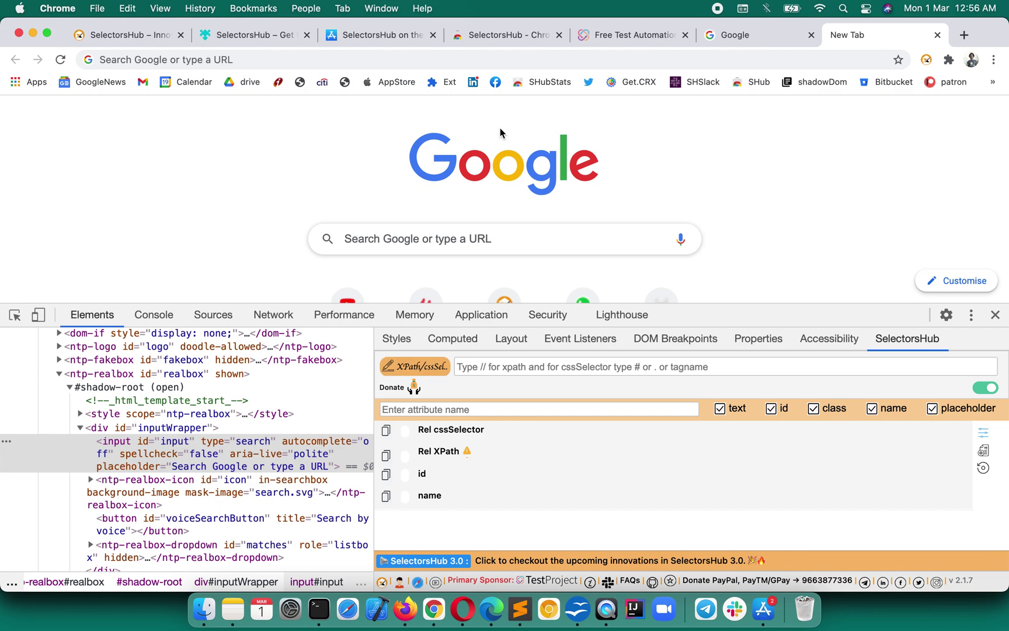
- Load google.com in the blank tab with the SelectorsHub pane kept open
left_click(696, 61)
type("google.com")
key("Return")
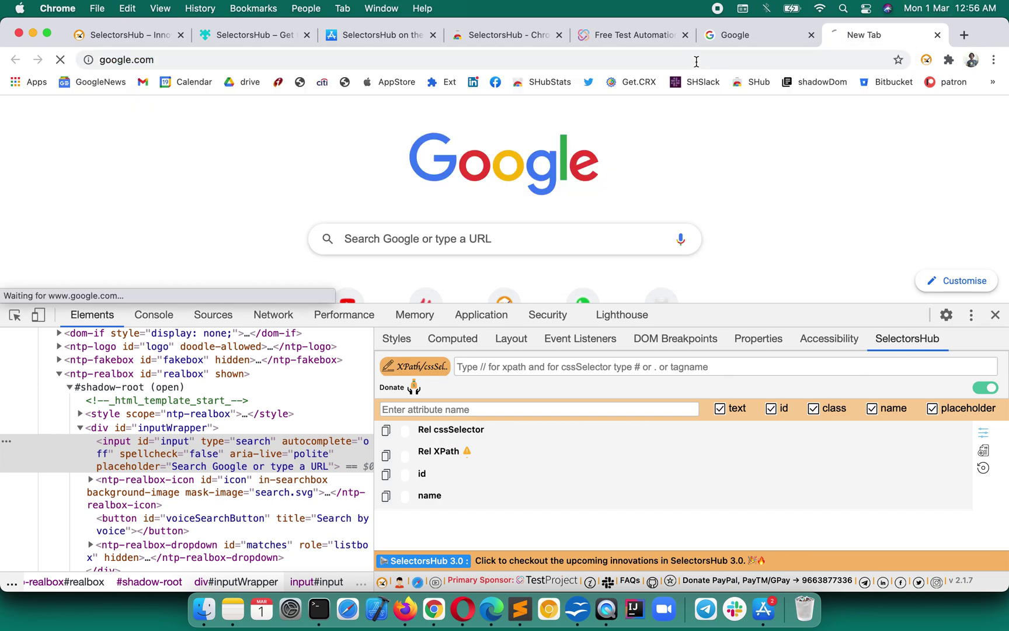